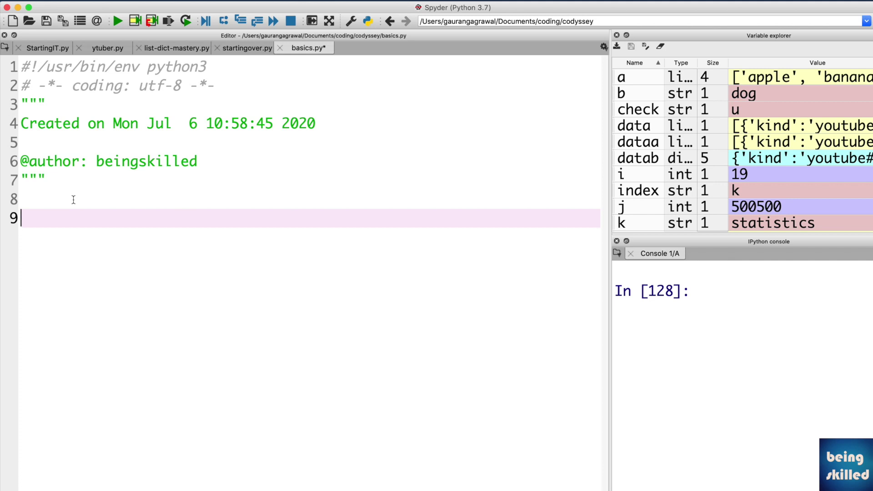
{"action": "type", "text": "var"}
{"action": "type", "text": "1"}
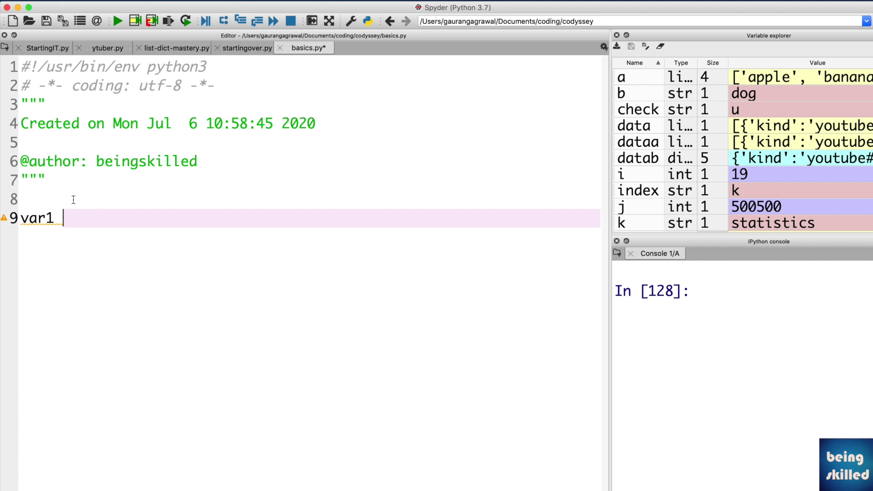
{"action": "type", "text": " = \""}
{"action": "type", "text": "abc\""}
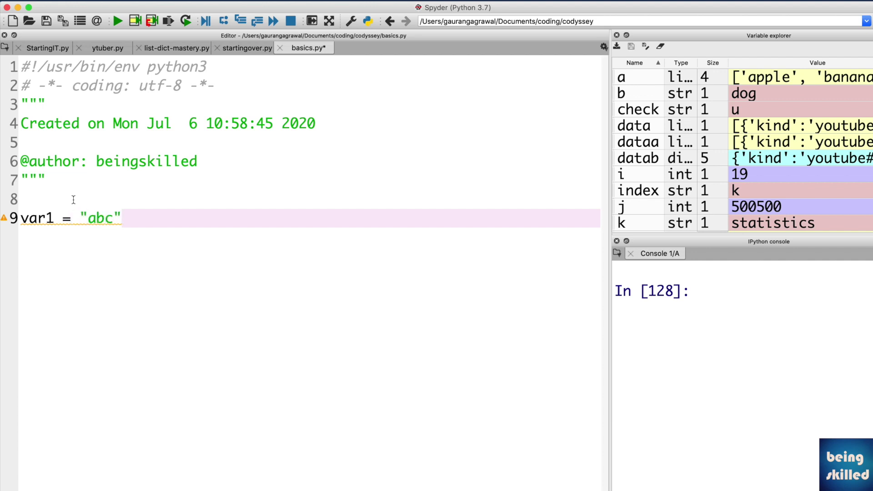
Add var1 = "abc" with print(type(var1)), then run the file to print <class 'str'>.
{"action": "key", "text": "Return"}
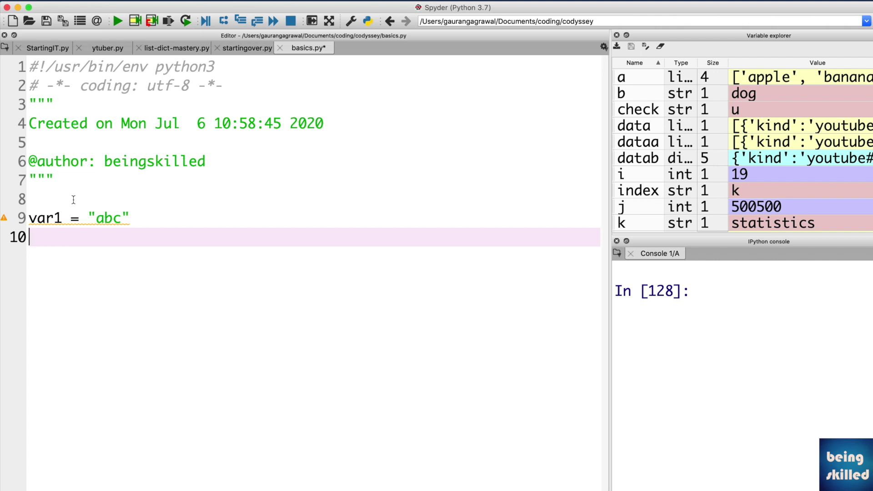
{"action": "type", "text": "print("}
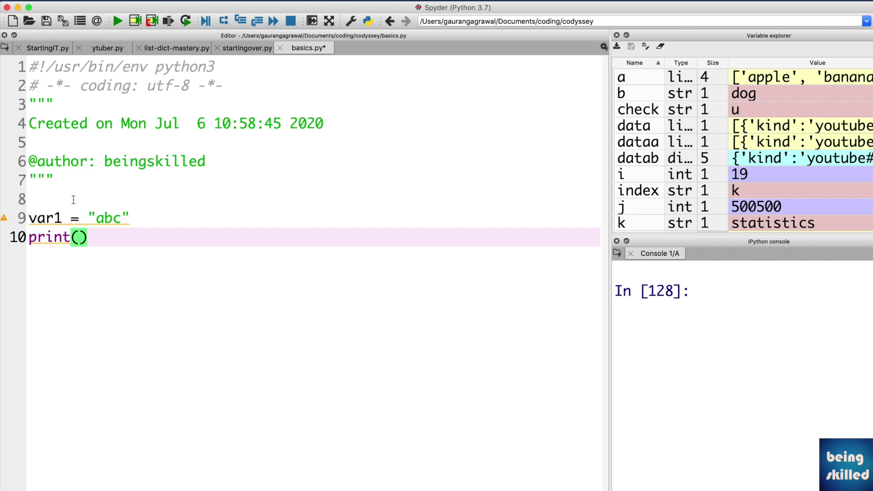
{"action": "type", "text": "type"}
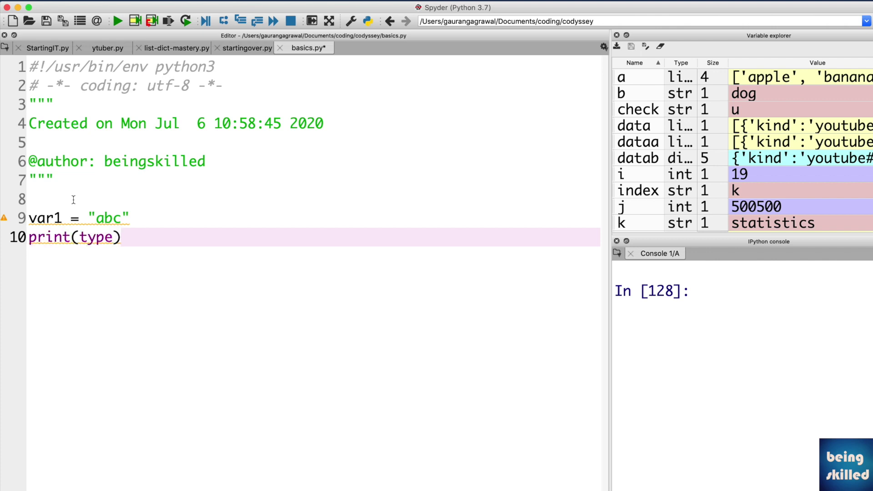
{"action": "type", "text": "(var1"}
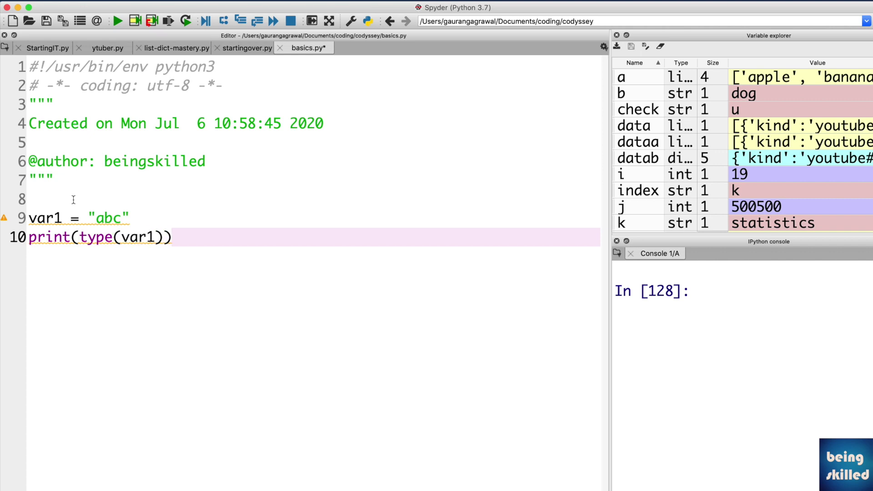
{"action": "left_click", "coordinate": [118, 21]}
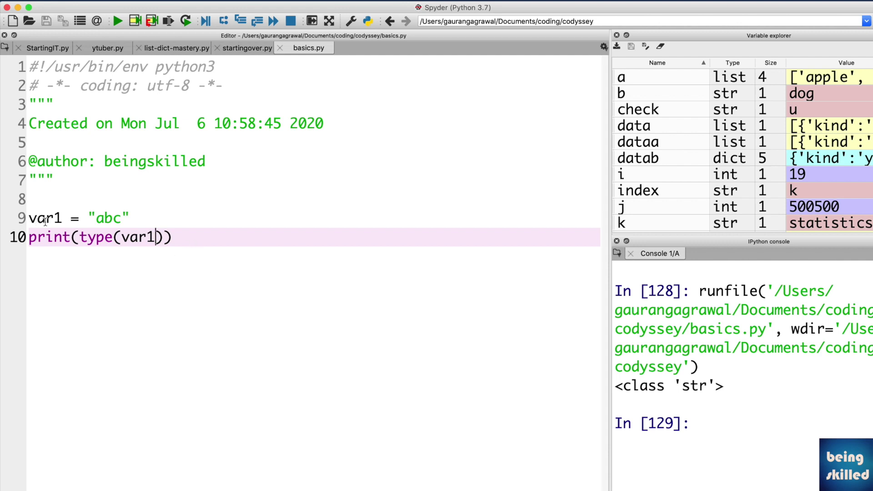
{"action": "left_click", "coordinate": [205, 241]}
Add var2= 5 with print(type(var2)), fixing a typo, and rerun to print <class 'int'>.
{"action": "key", "text": "Return"}
{"action": "key", "text": "Return"}
{"action": "type", "text": "va"}
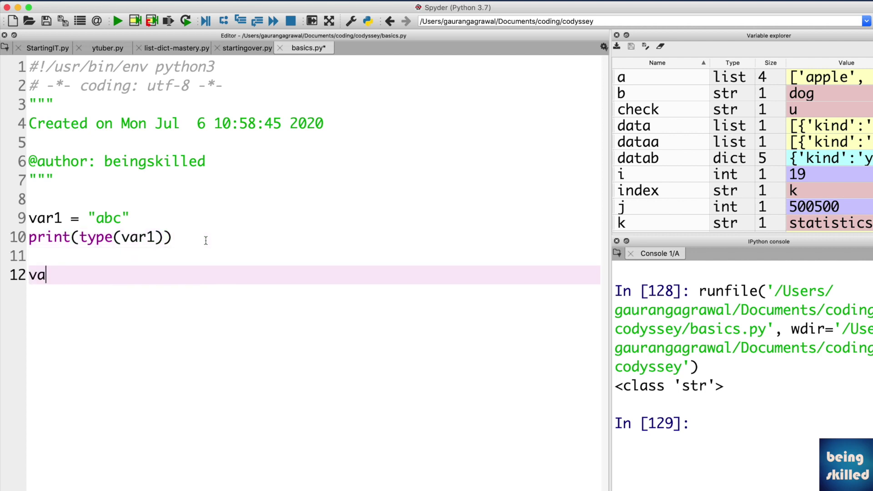
{"action": "type", "text": "r2"}
{"action": "type", "text": "= 5"}
{"action": "key", "text": "Return"}
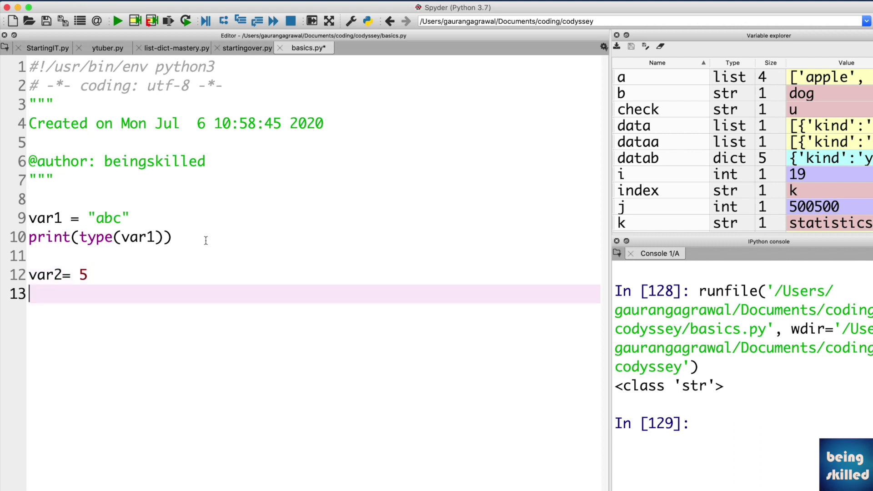
{"action": "type", "text": "prio"}
{"action": "key", "text": "BackSpace"}
{"action": "type", "text": "nt"}
{"action": "type", "text": "(t"}
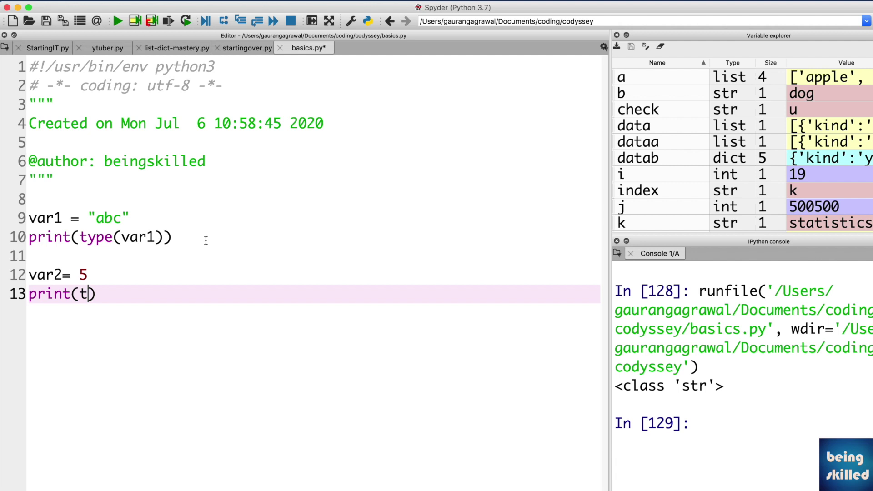
{"action": "type", "text": "ype("}
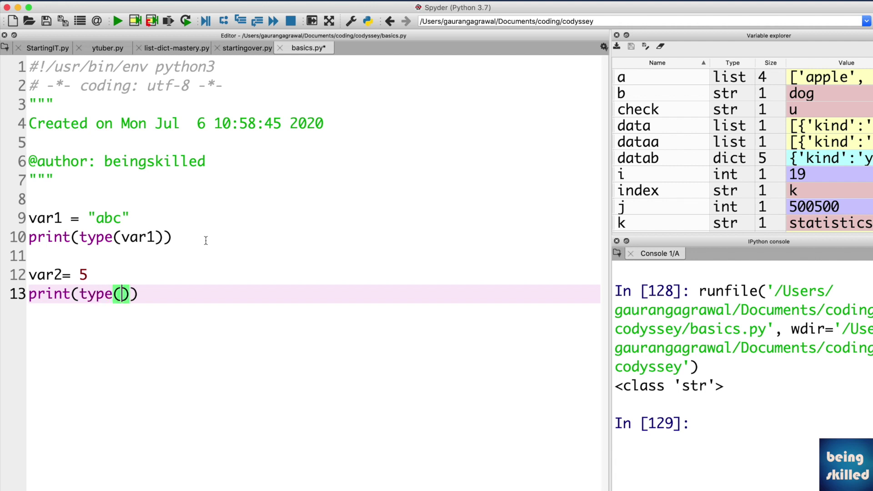
{"action": "type", "text": "var2"}
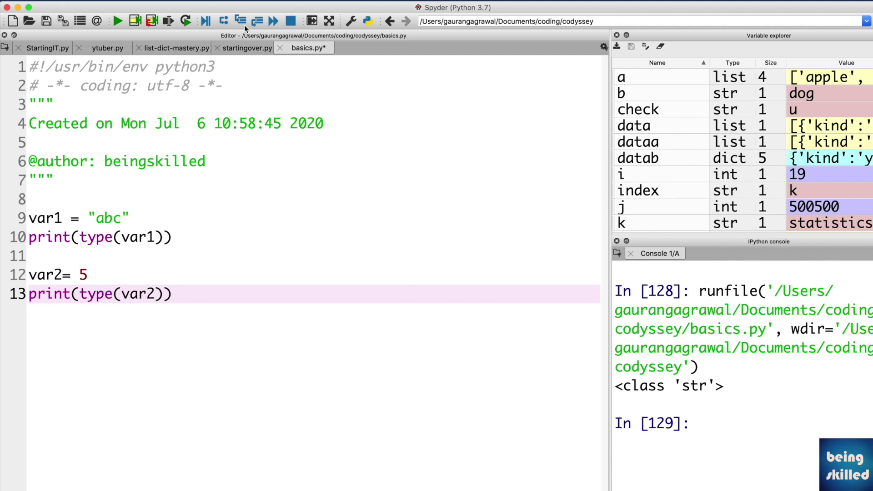
{"action": "left_click", "coordinate": [118, 23]}
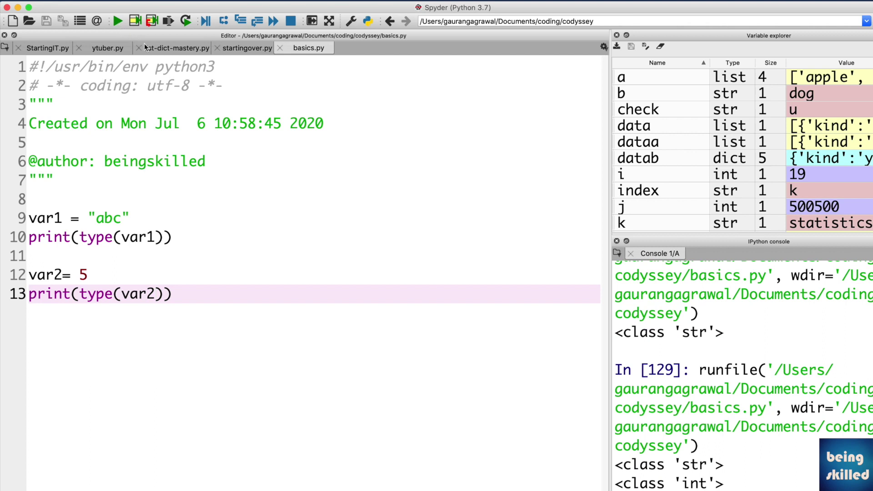
Append var3= 5.4 with print(type(var3)) and rerun to print <class 'float'>.
{"action": "left_click", "coordinate": [331, 312]}
{"action": "key", "text": "Return"}
{"action": "key", "text": "Return"}
{"action": "type", "text": "var"}
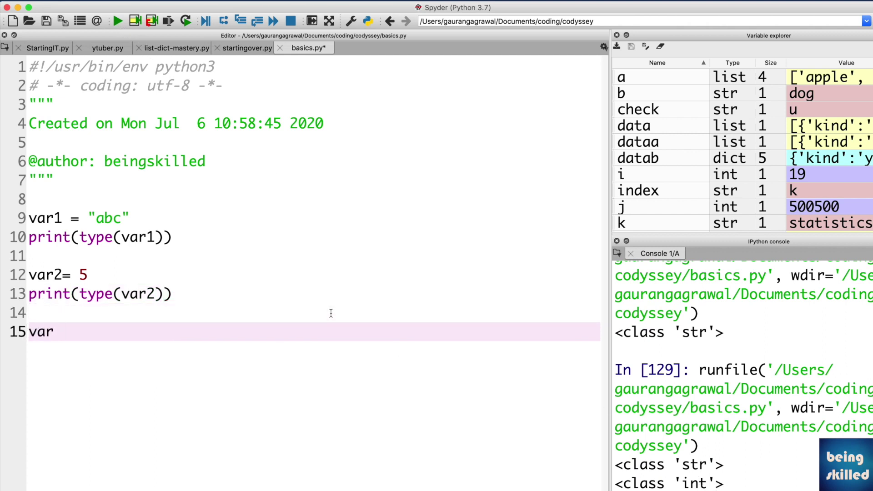
{"action": "type", "text": "3="}
{"action": "type", "text": " 5.4"}
{"action": "key", "text": "Return"}
{"action": "type", "text": "prin"}
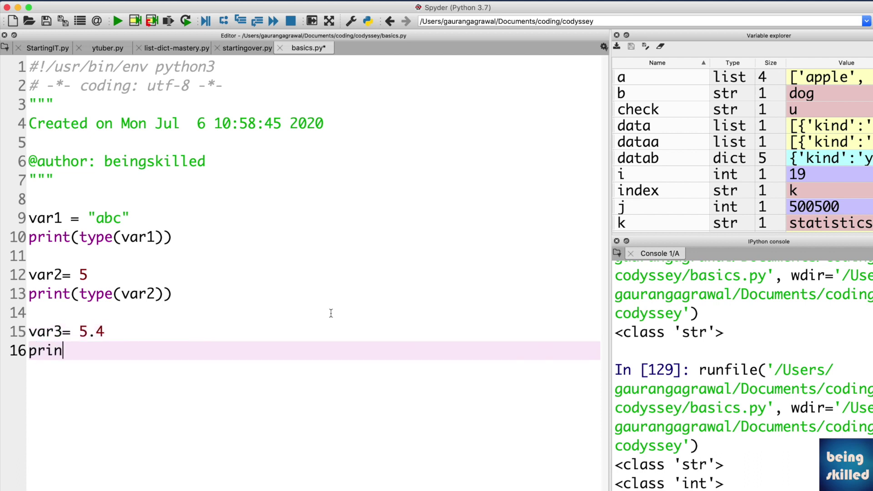
{"action": "type", "text": "t("}
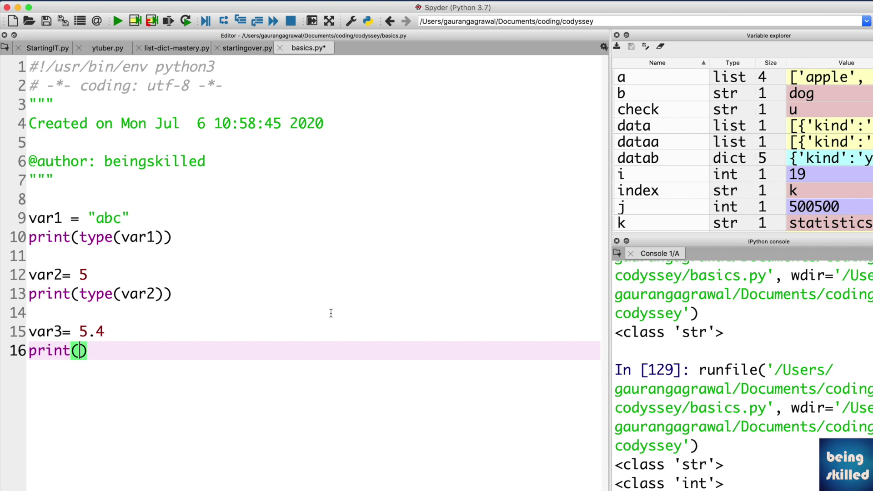
{"action": "type", "text": "type"}
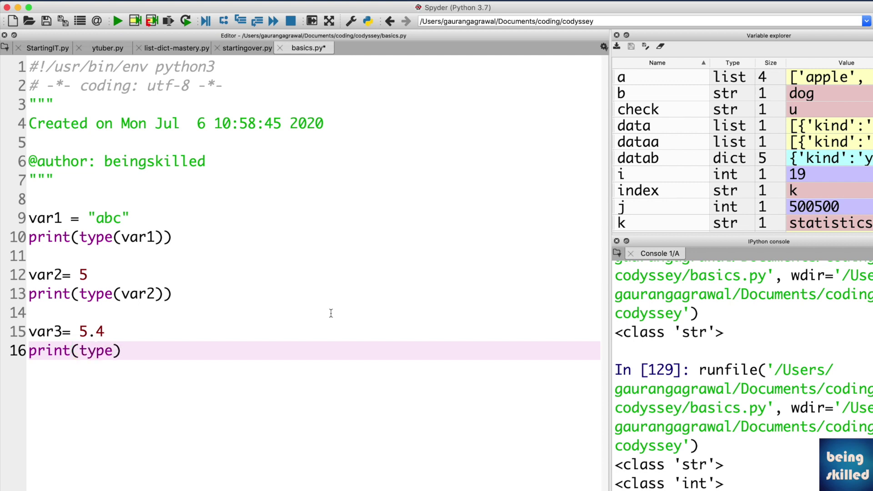
{"action": "type", "text": "(va"}
{"action": "type", "text": "r3"}
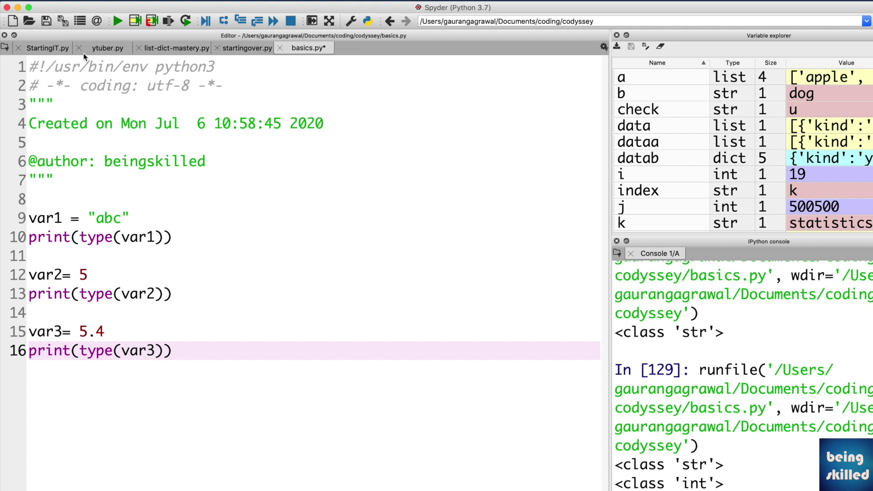
{"action": "left_click", "coordinate": [118, 21]}
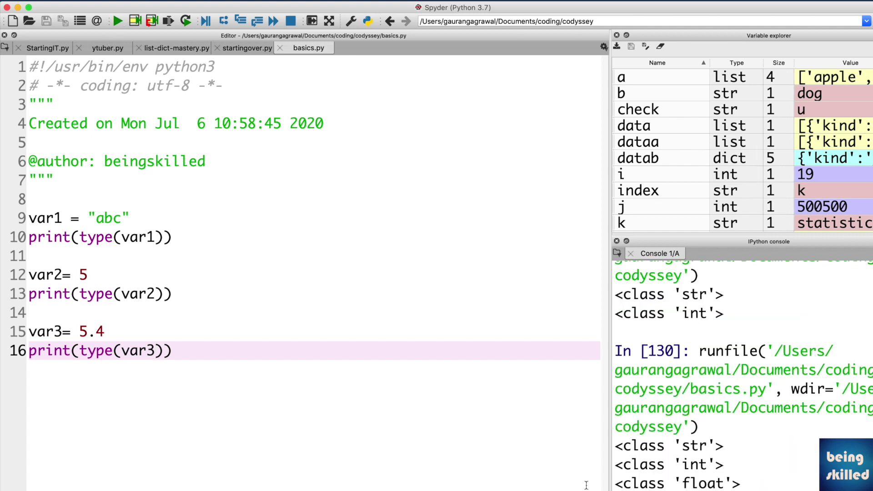
{"action": "left_click_drag", "start_coordinate": [690, 447], "coordinate": [735, 483]}
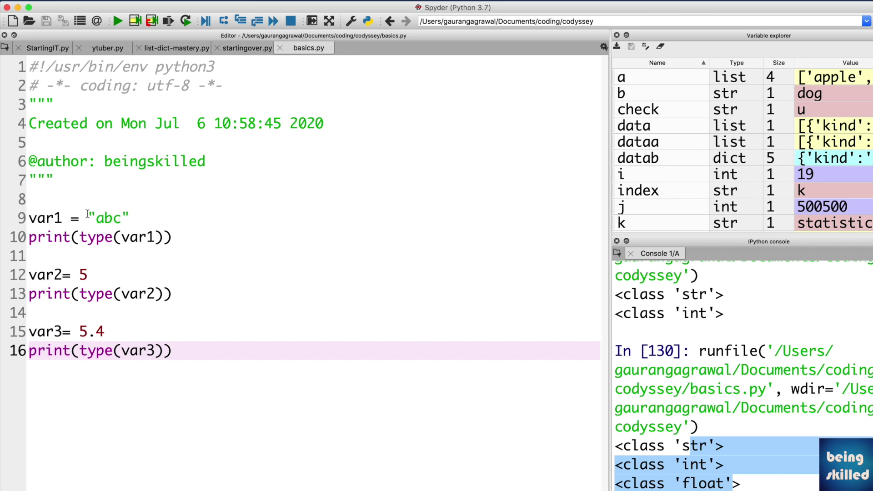
{"action": "left_click", "coordinate": [86, 276]}
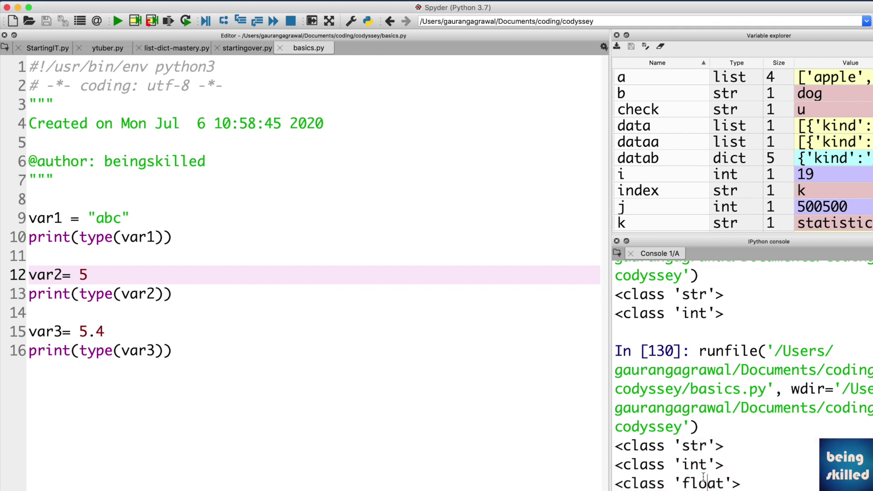
{"action": "left_click", "coordinate": [306, 448]}
Write var4 = (3,2) on line 18 and print(type(var4)) on line 19, fixing a typo.
{"action": "key", "text": "Return"}
{"action": "key", "text": "Return"}
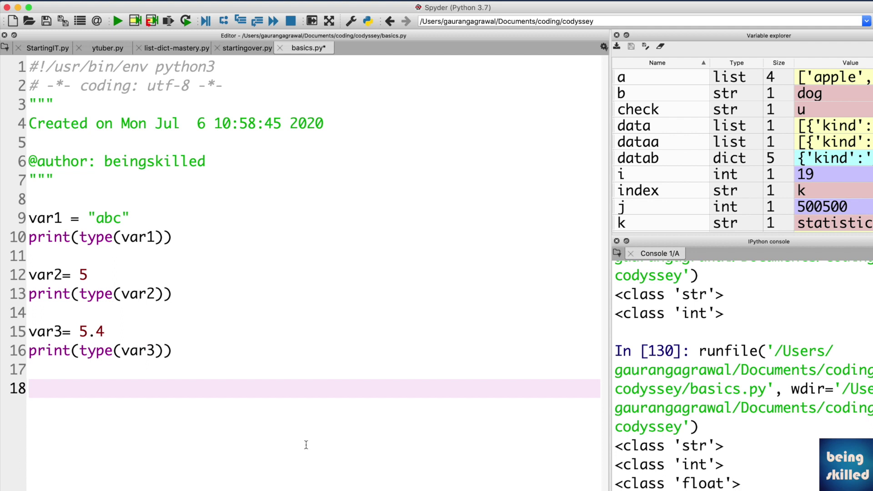
{"action": "type", "text": "var"}
{"action": "type", "text": "4 = "}
{"action": "type", "text": "("}
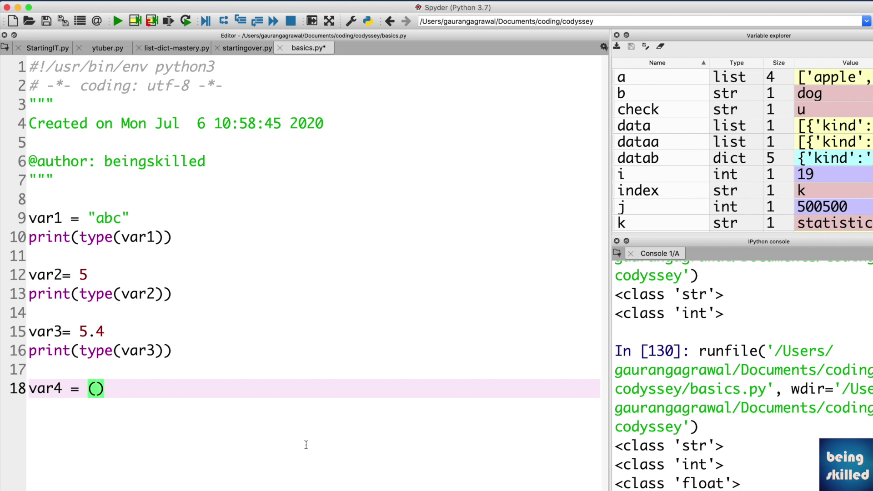
{"action": "type", "text": "3,2"}
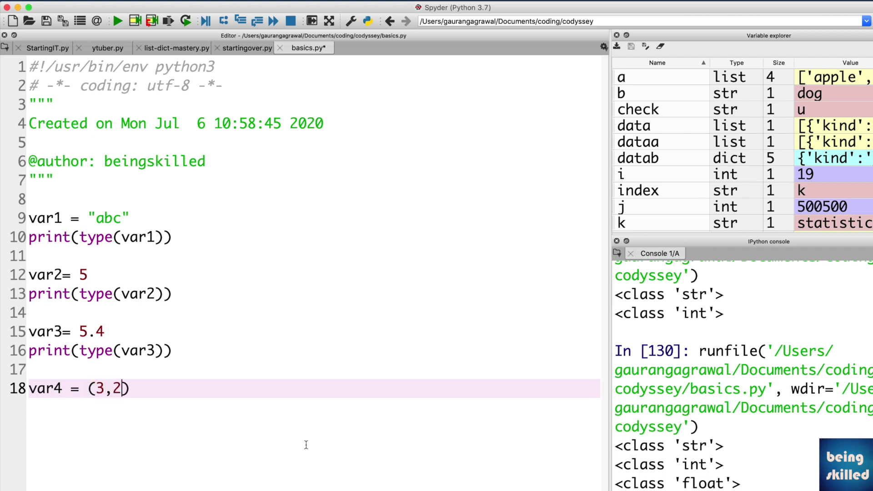
{"action": "type", "text": ")"}
{"action": "key", "text": "Return"}
{"action": "type", "text": "p"}
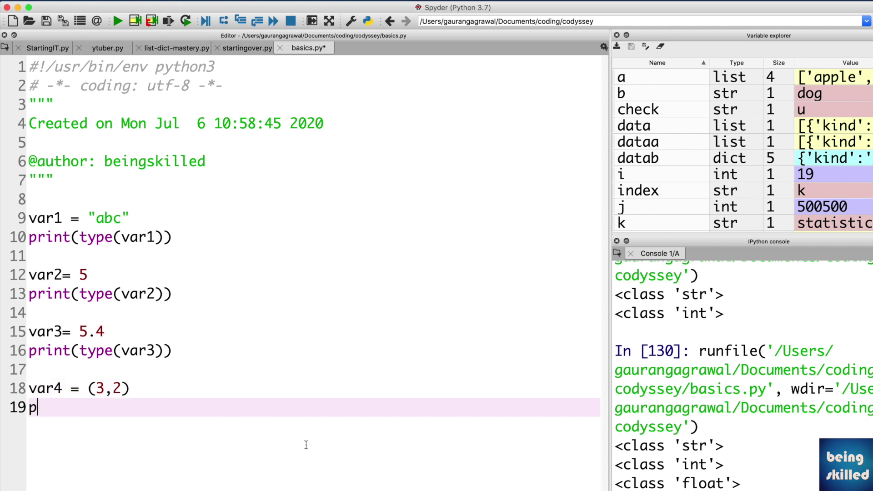
{"action": "type", "text": "rint(t"}
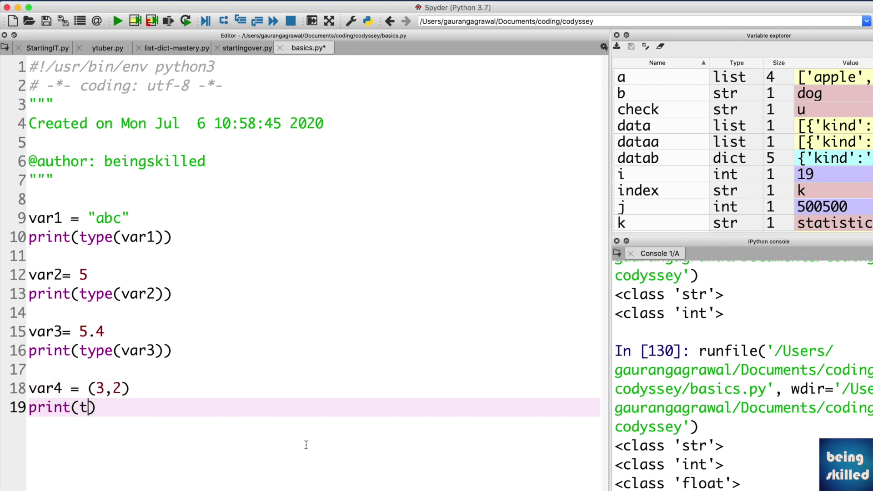
{"action": "type", "text": "ype"}
{"action": "type", "text": "(v"}
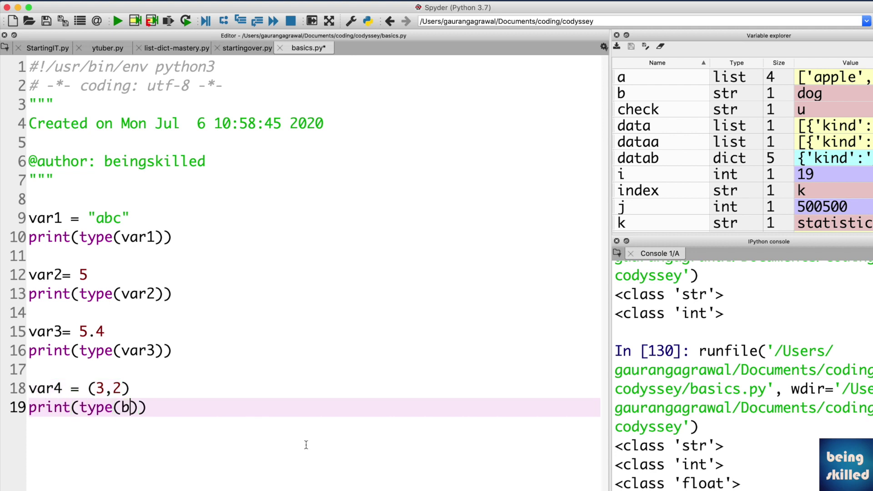
{"action": "type", "text": "ar"}
{"action": "key", "text": "BackSpace"}
{"action": "key", "text": "BackSpace"}
{"action": "key", "text": "BackSpace"}
{"action": "key", "text": "BackSpace"}
{"action": "type", "text": "(var4"}
Rerun the script, then add two blank lines below the var4 print statement.
{"action": "left_click", "coordinate": [118, 21]}
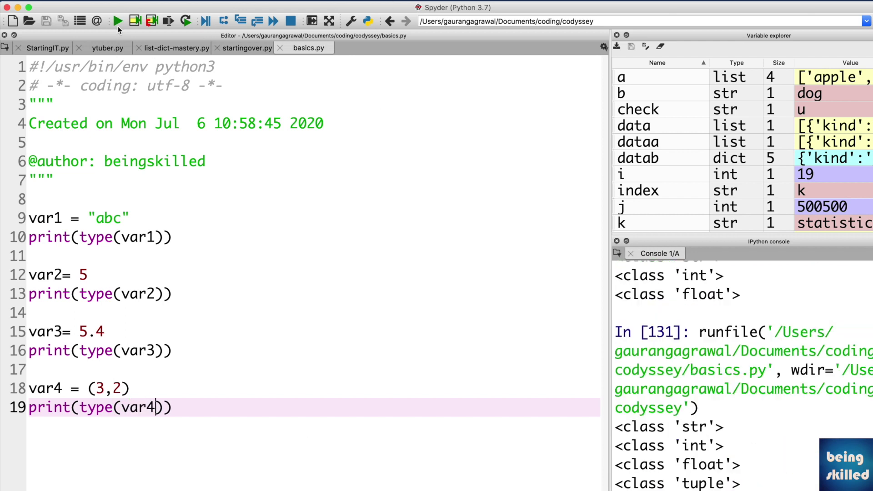
{"action": "key", "text": "End"}
{"action": "key", "text": "Return"}
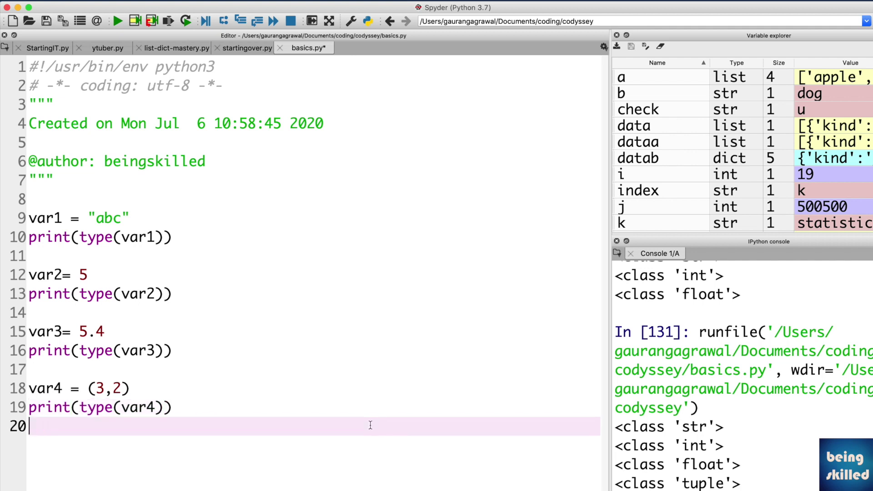
{"action": "key", "text": "Return"}
Check the brackets around (3,2), then return to the new blank line.
{"action": "left_click", "coordinate": [131, 391]}
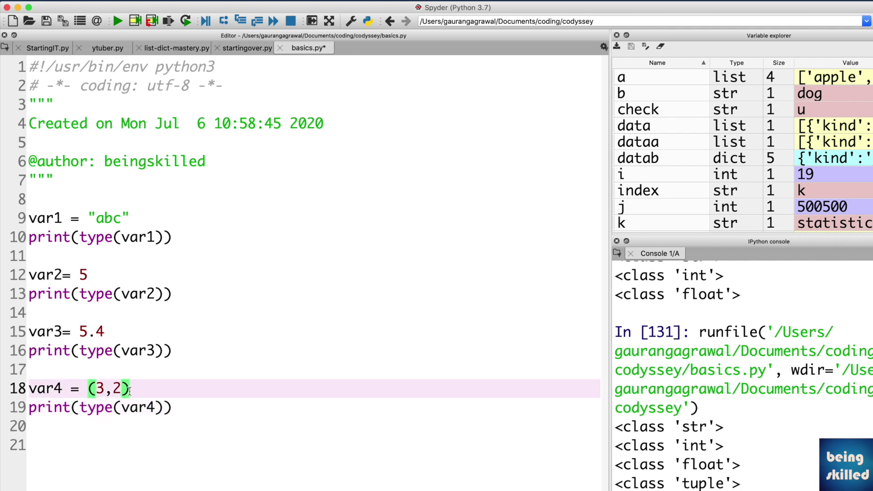
{"action": "left_click", "coordinate": [92, 388]}
{"action": "left_click", "coordinate": [65, 434]}
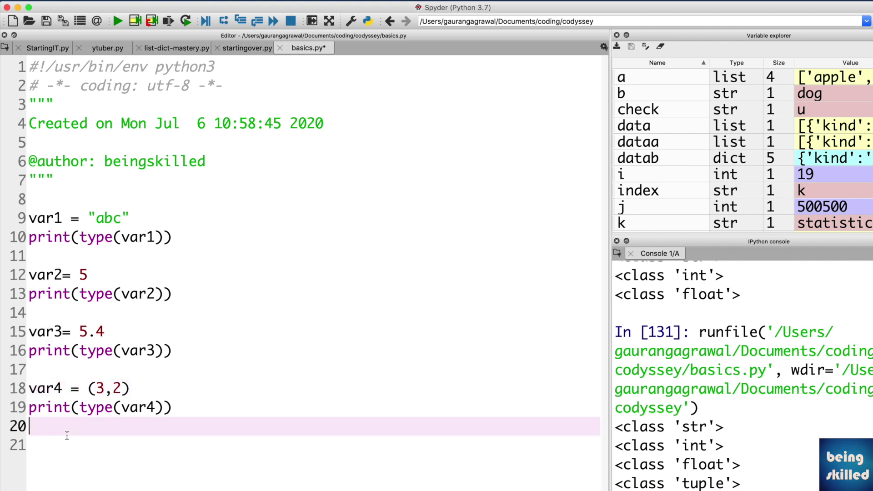
Write var5= [5,2] on line 21, fix stray characters, and add print(type(var5)) below.
{"action": "key", "text": "Down"}
{"action": "type", "text": "var5  "}
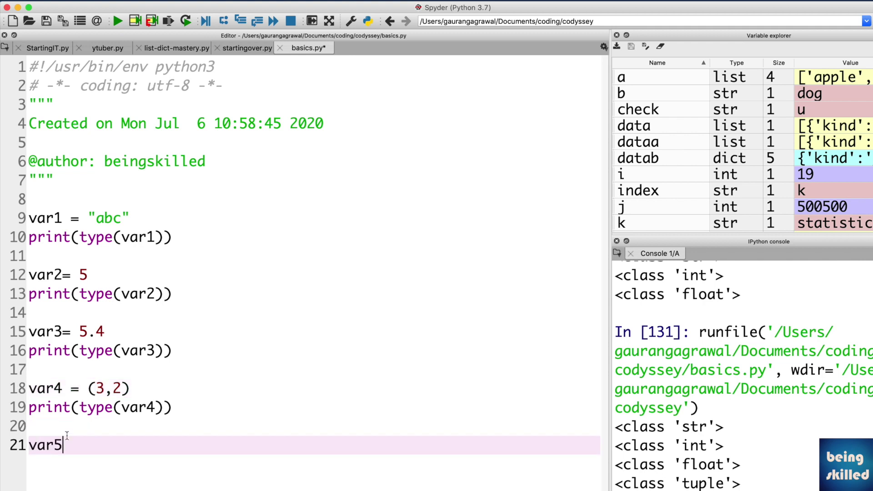
{"action": "type", "text": "="}
{"action": "key", "text": "BackSpace"}
{"action": "key", "text": "BackSpace"}
{"action": "type", "text": "="}
{"action": "key", "text": "BackSpace"}
{"action": "type", "text": "= "}
{"action": "type", "text": "["}
{"action": "type", "text": "5,"}
{"action": "type", "text": "2"}
{"action": "key", "text": "Right"}
{"action": "key", "text": "Return"}
{"action": "type", "text": "pr"}
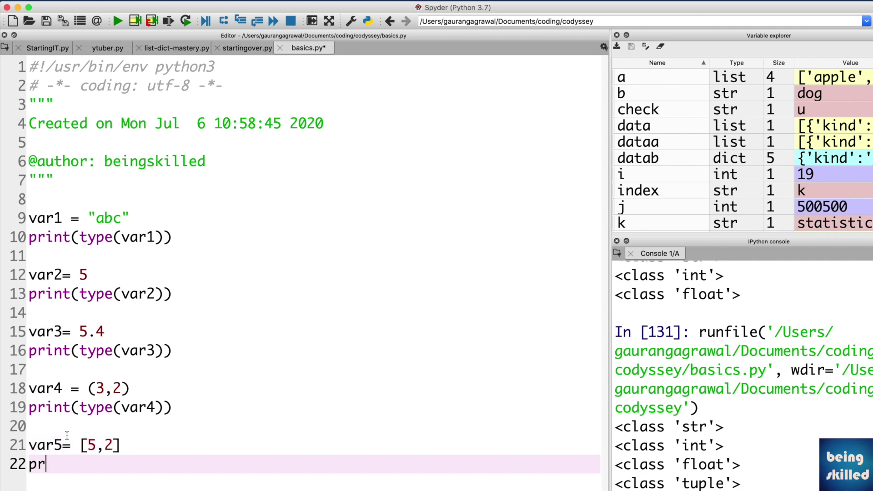
{"action": "type", "text": "int(t"}
{"action": "type", "text": "ype(var"}
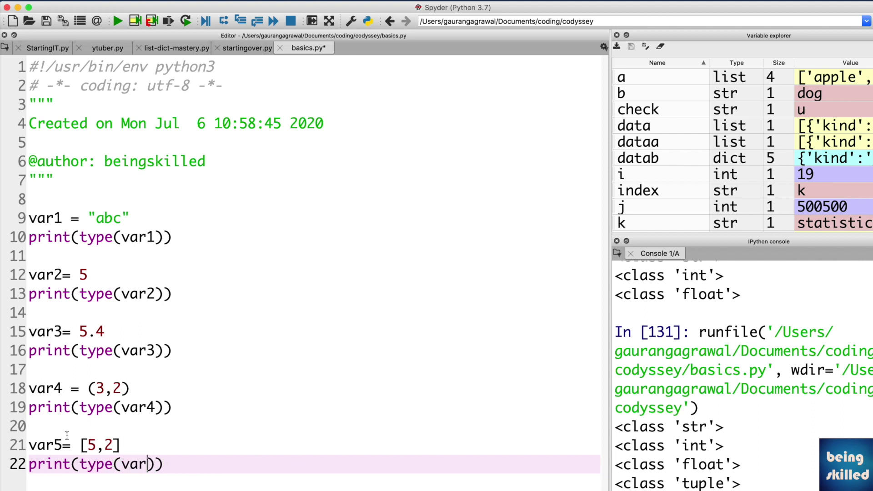
{"action": "type", "text": "5"}
Run basics.py and highlight the console's str, int, float, tuple and list output.
{"action": "left_click", "coordinate": [116, 20]}
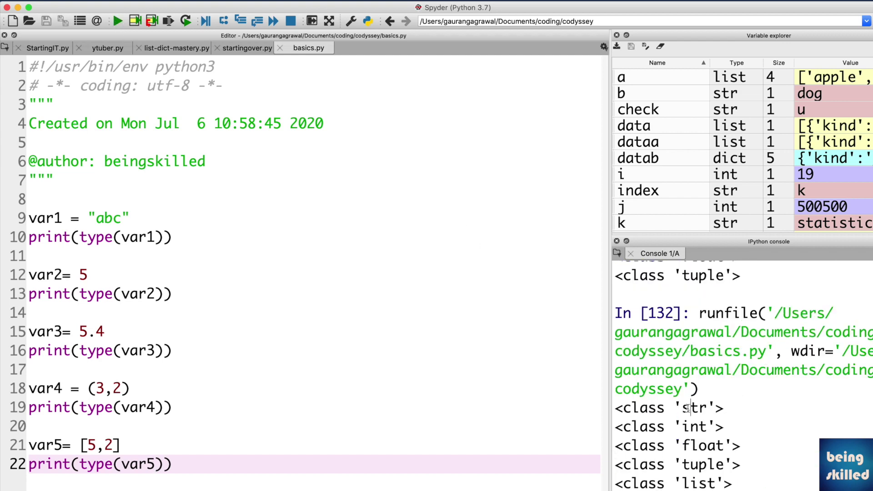
{"action": "left_click_drag", "start_coordinate": [688, 409], "coordinate": [726, 482]}
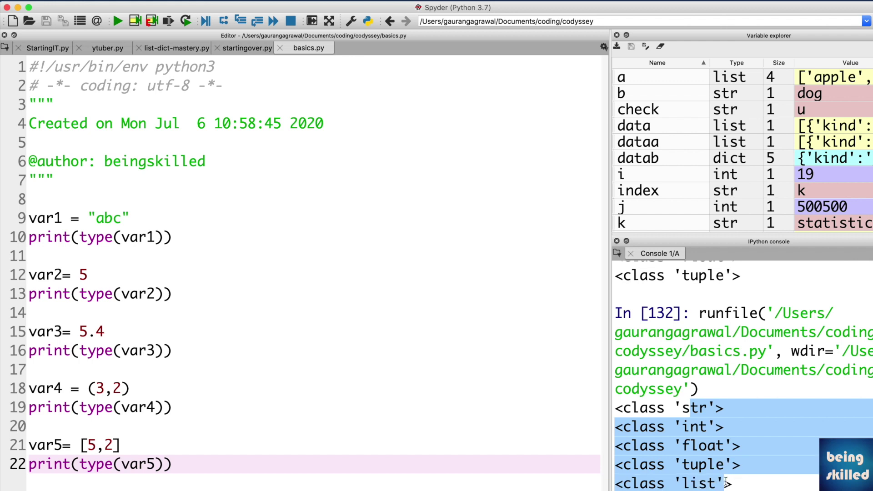
{"action": "left_click", "coordinate": [710, 413]}
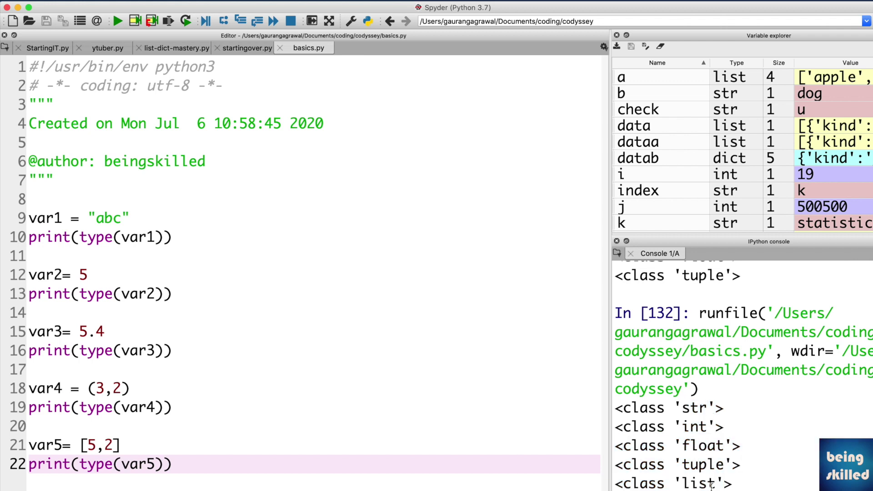
{"action": "left_click", "coordinate": [36, 238]}
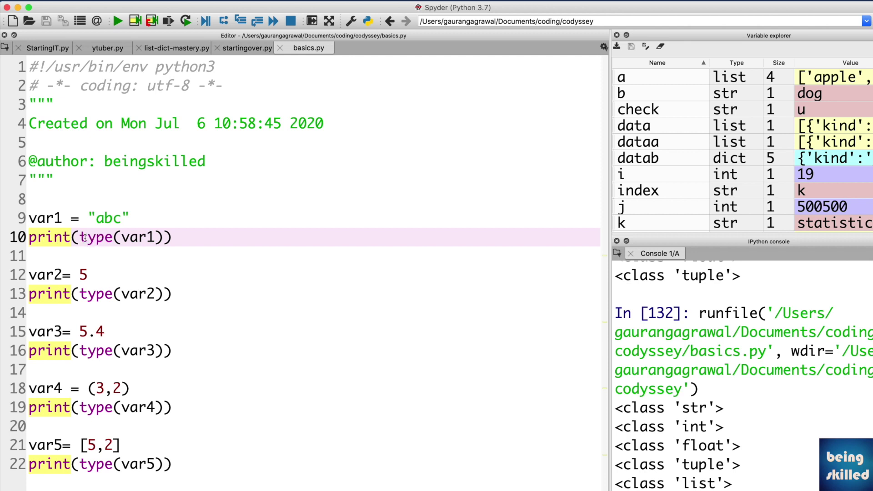
{"action": "left_click_drag", "start_coordinate": [79, 239], "coordinate": [161, 239]}
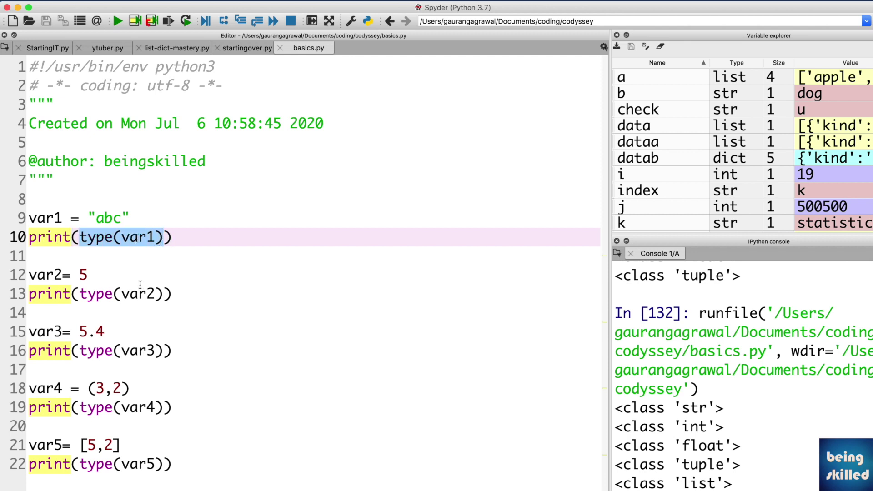
{"action": "left_click", "coordinate": [130, 312]}
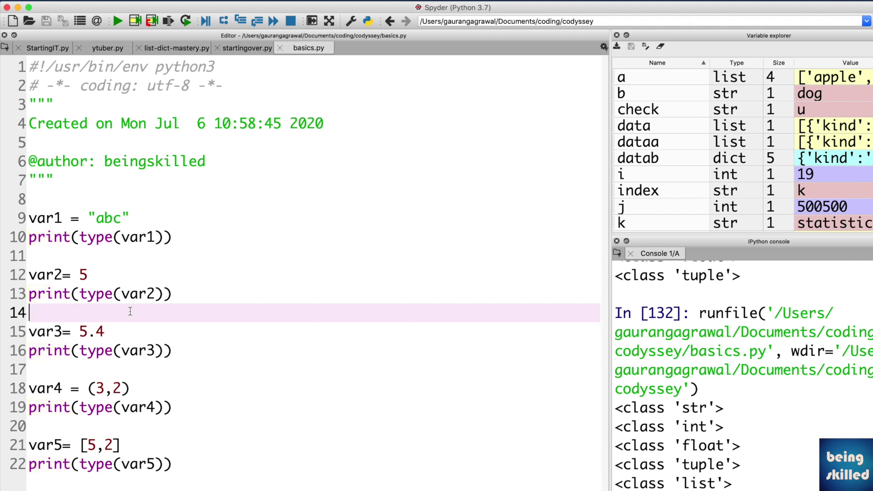